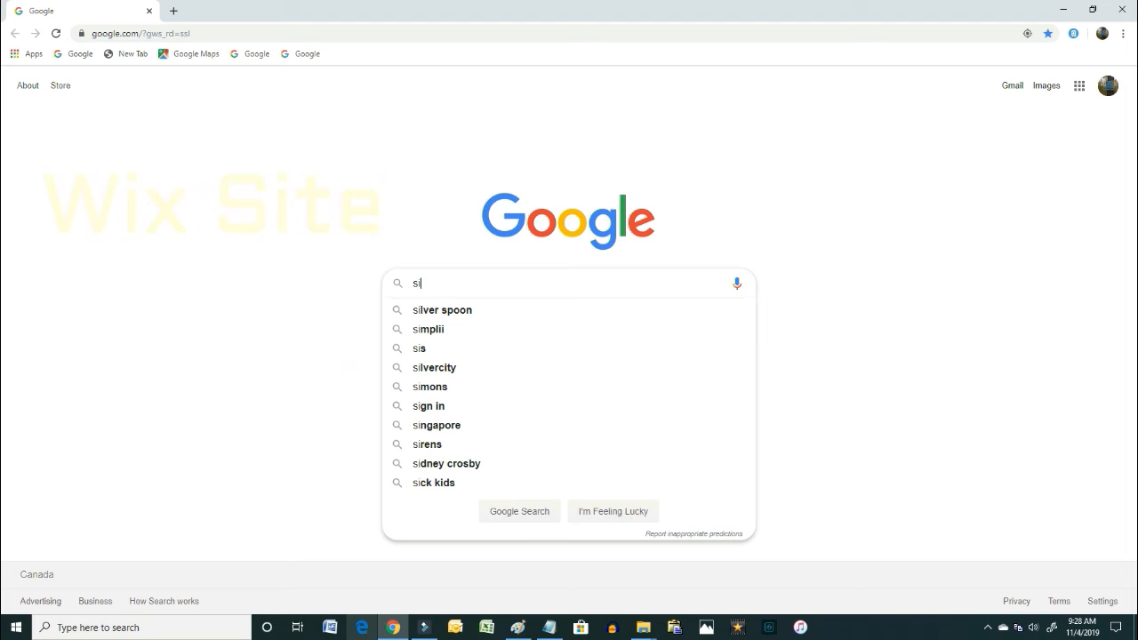
- Search Google for "wix sign in" and open the Wix.com home page from the results
{"action": "key", "text": "BackSpace"}
{"action": "key", "text": "BackSpace"}
{"action": "type", "text": "wix "}
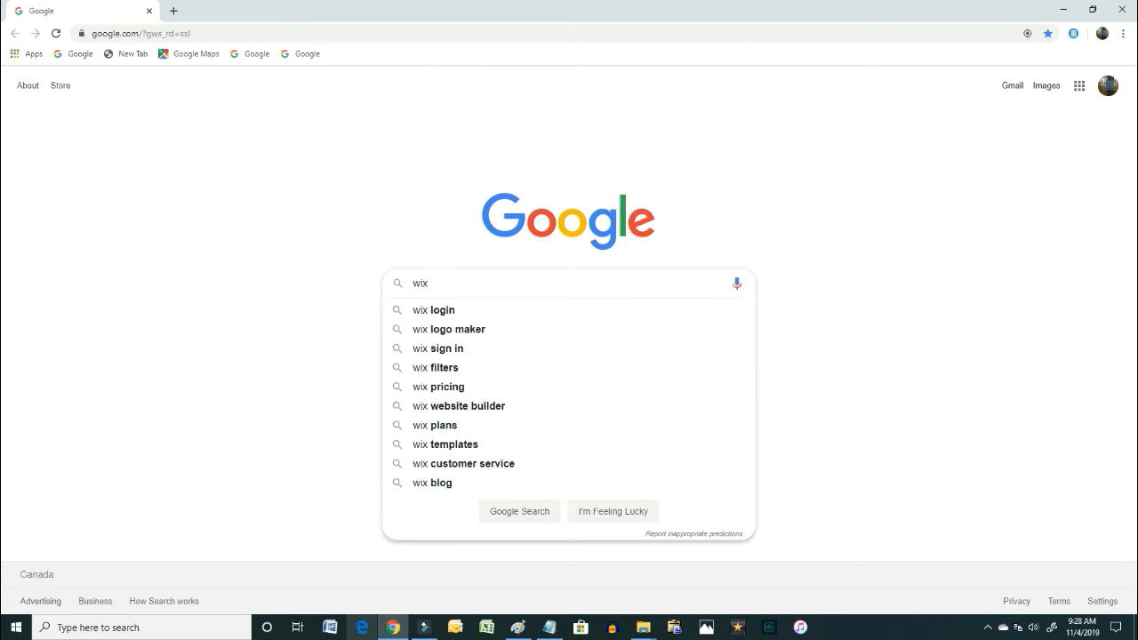
{"action": "type", "text": "sign "}
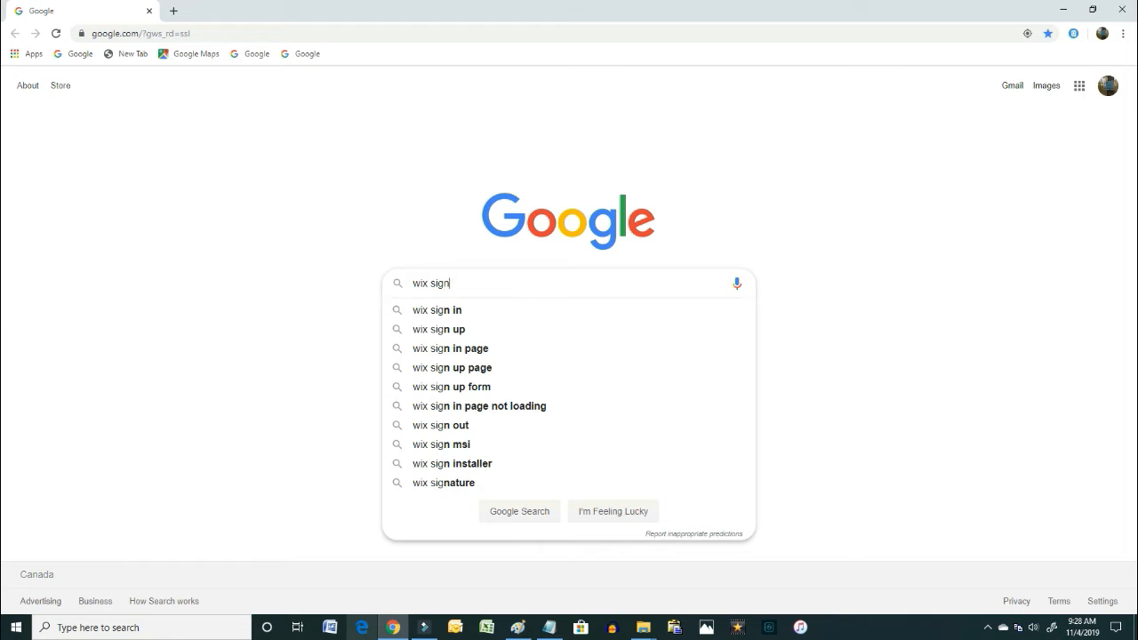
{"action": "type", "text": "in"}
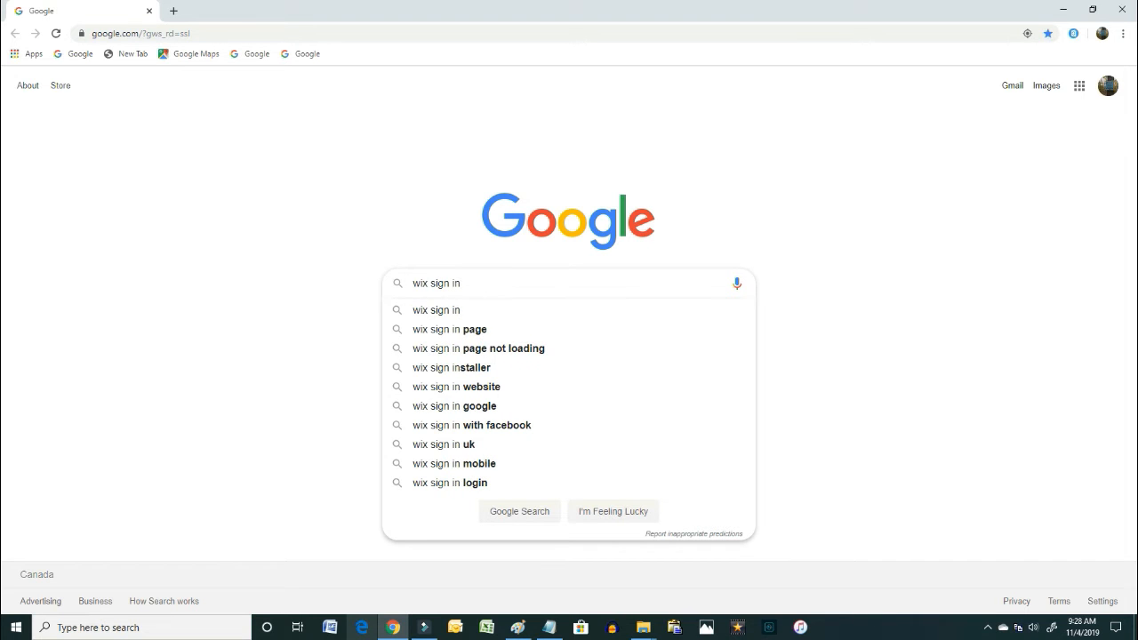
{"action": "key", "text": "Return"}
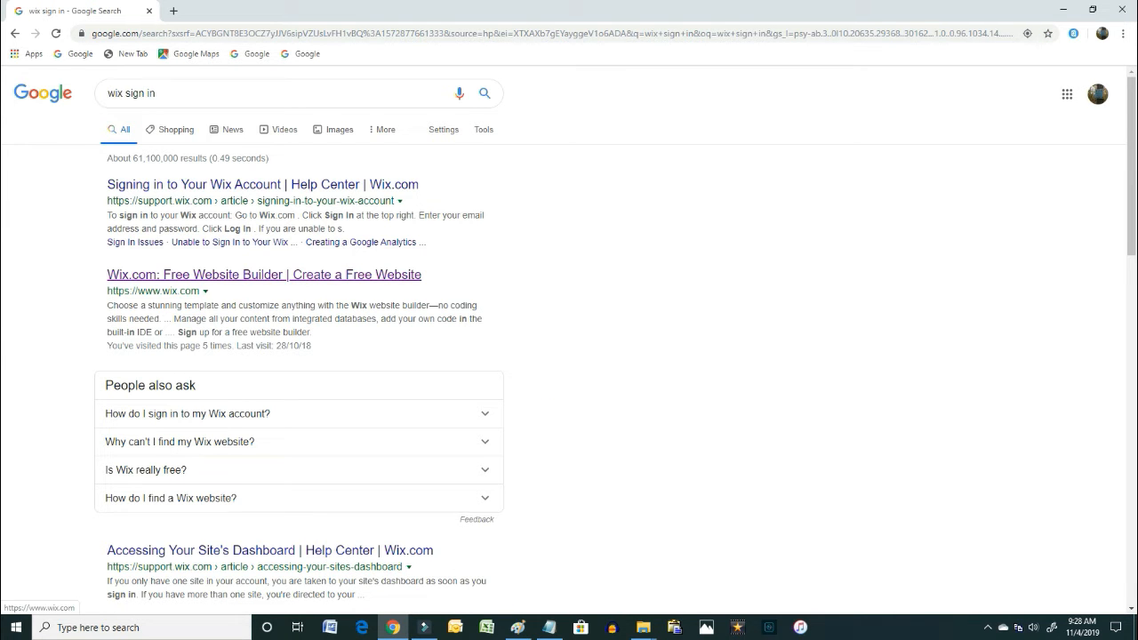
{"action": "left_click", "coordinate": [263, 275]}
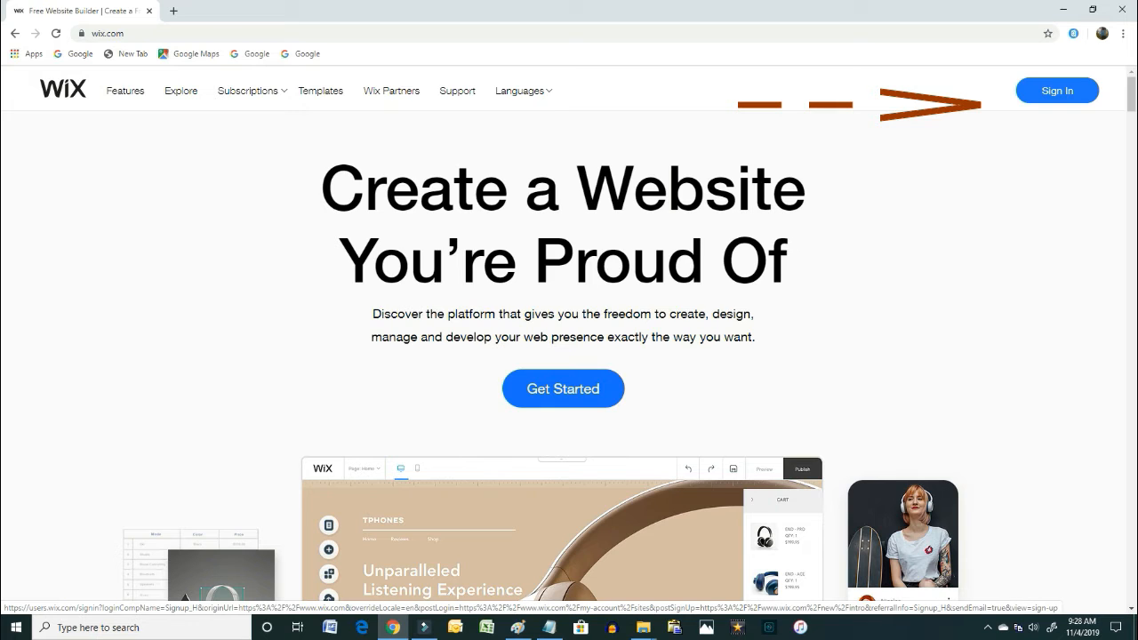
- Log in to Wix with the account email copied from the open notes file and the account password
{"action": "left_click", "coordinate": [1057, 91]}
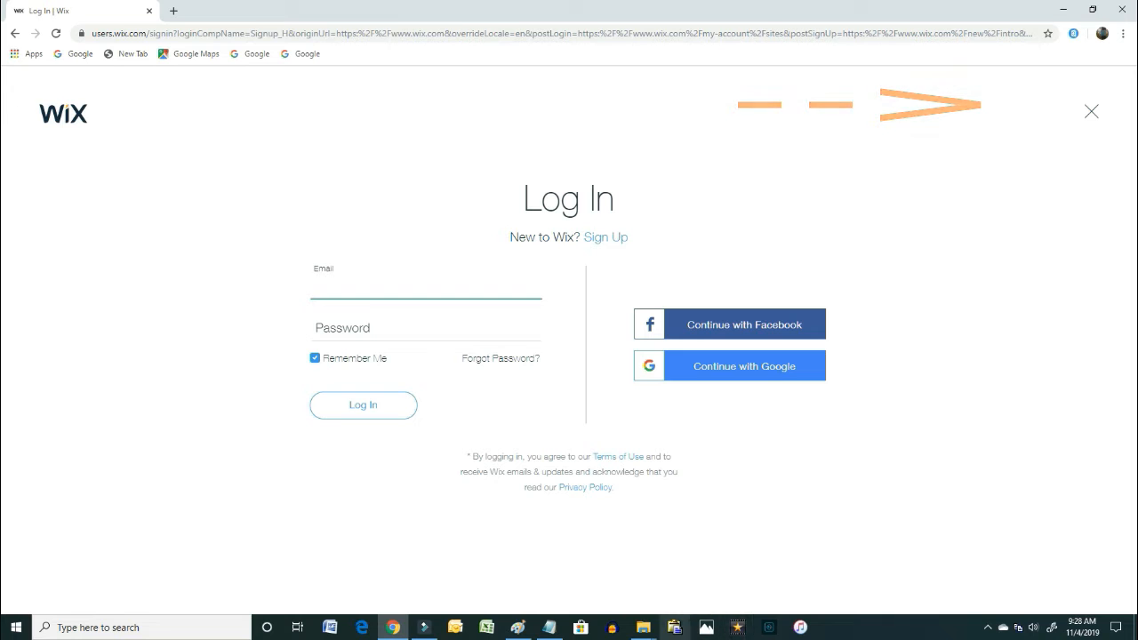
{"action": "left_click", "coordinate": [548, 627]}
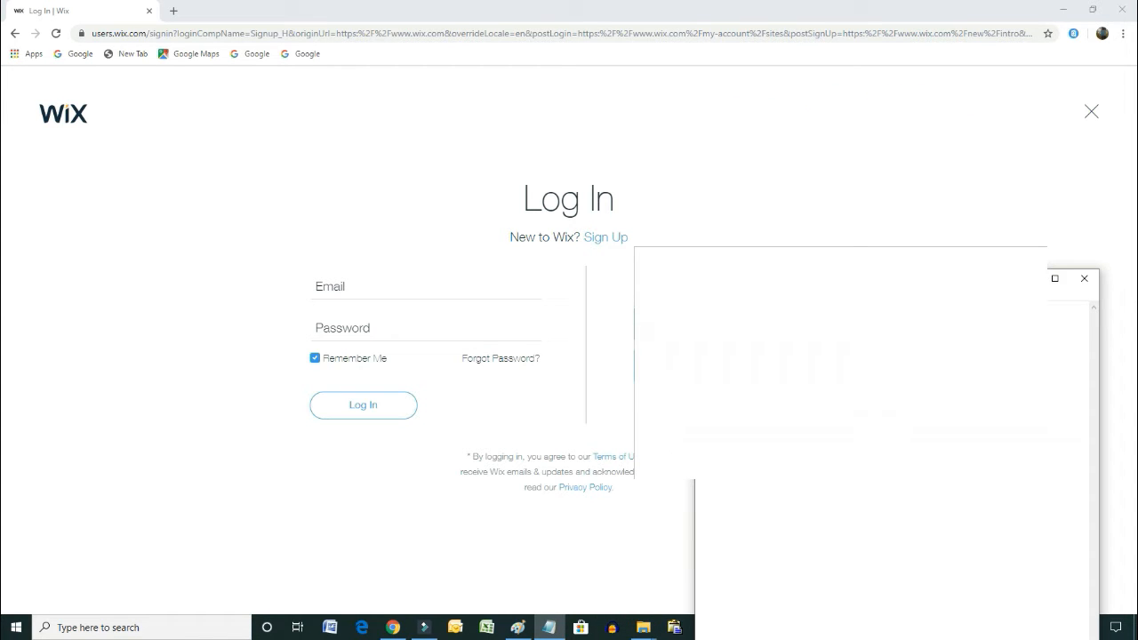
{"action": "right_click", "coordinate": [784, 312]}
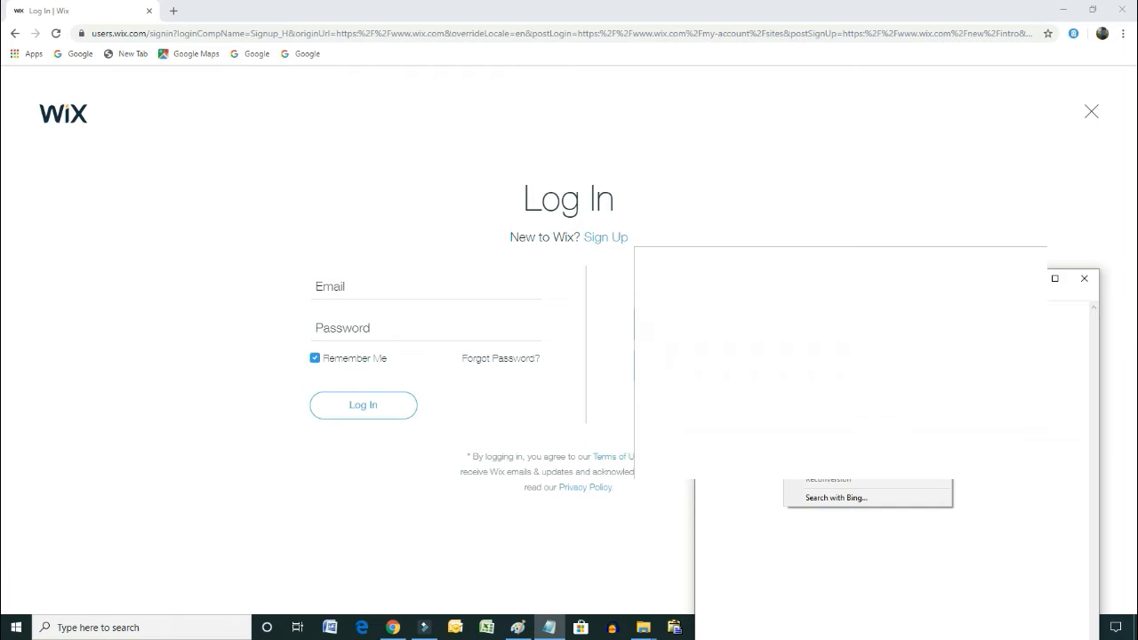
{"action": "key", "text": "alt+Tab"}
{"action": "key", "text": "ctrl+v"}
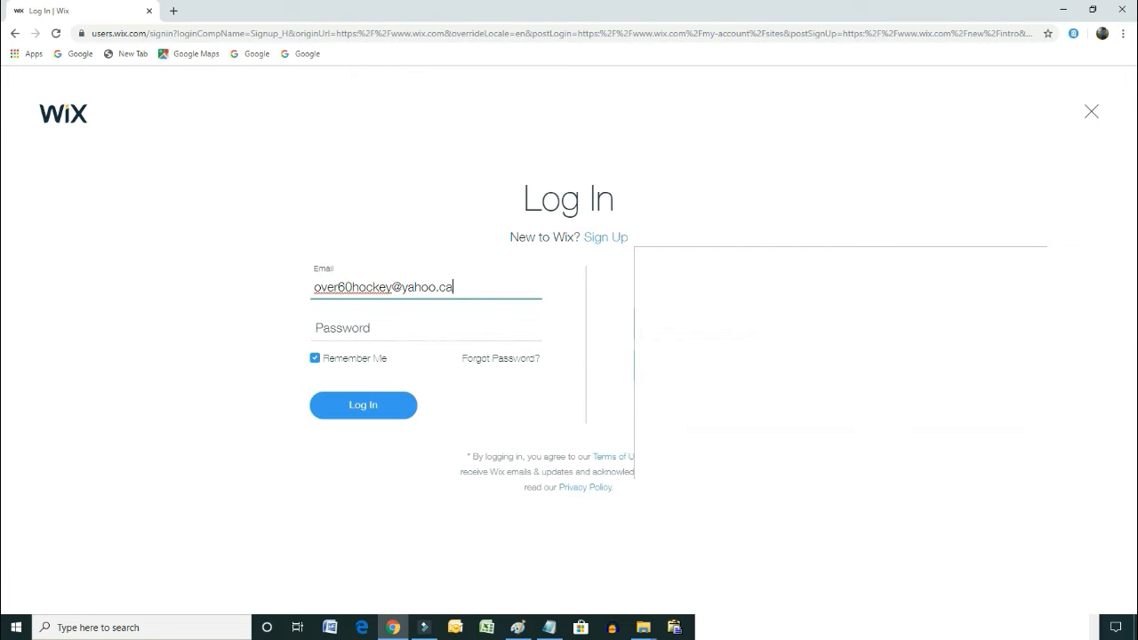
{"action": "key", "text": "Tab"}
{"action": "type", "text": "************"}
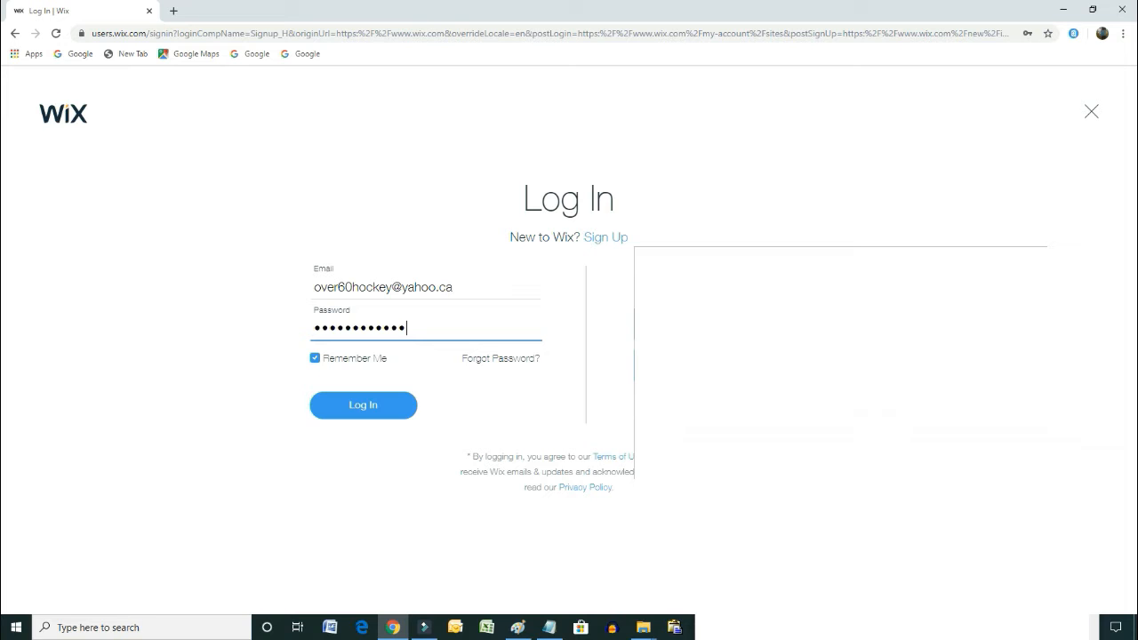
{"action": "key", "text": "Return"}
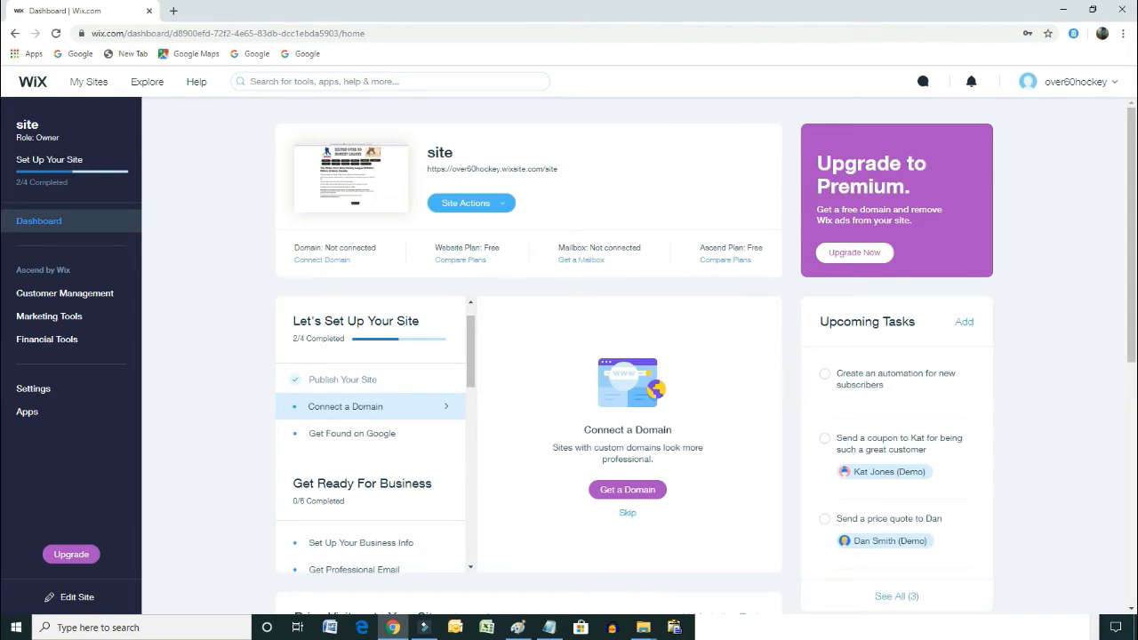
- Open the hockey league site for editing from its Wix dashboard
{"action": "left_click", "coordinate": [472, 203]}
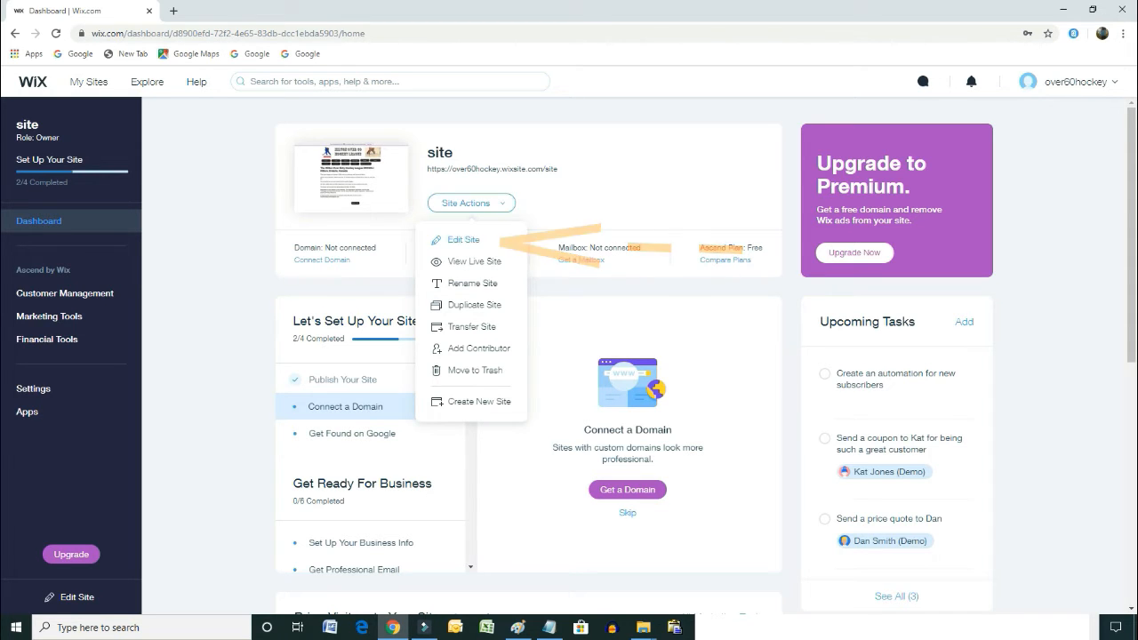
{"action": "left_click", "coordinate": [463, 239]}
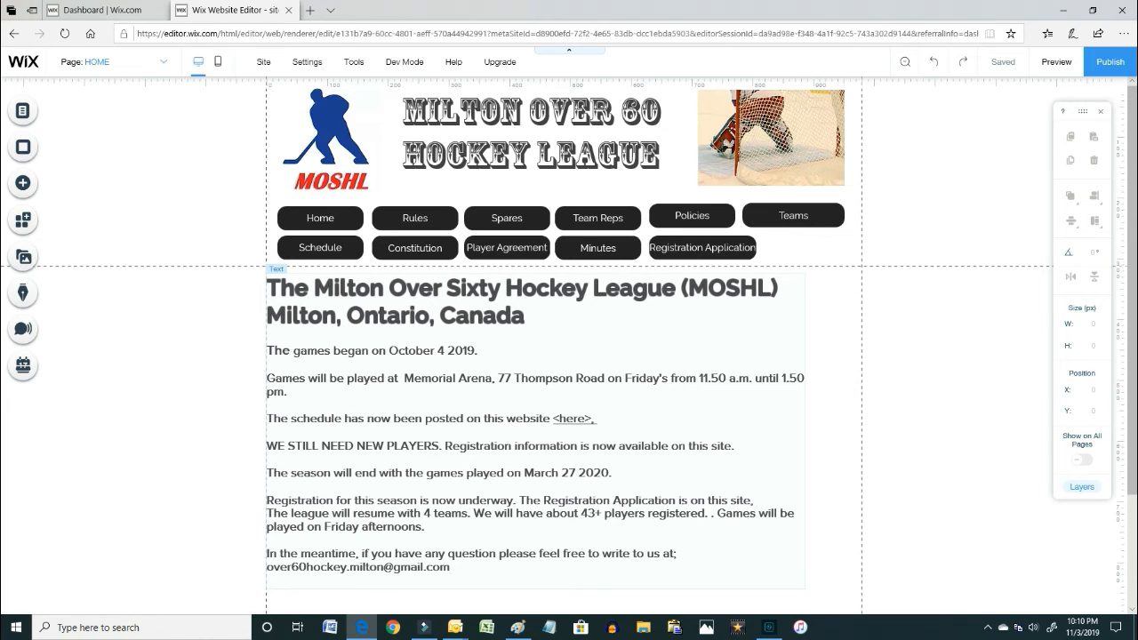
- Extend the home page sentence "The games began on October 4 2019" with ", and are continuing until the end of March"
{"action": "left_click", "coordinate": [535, 431]}
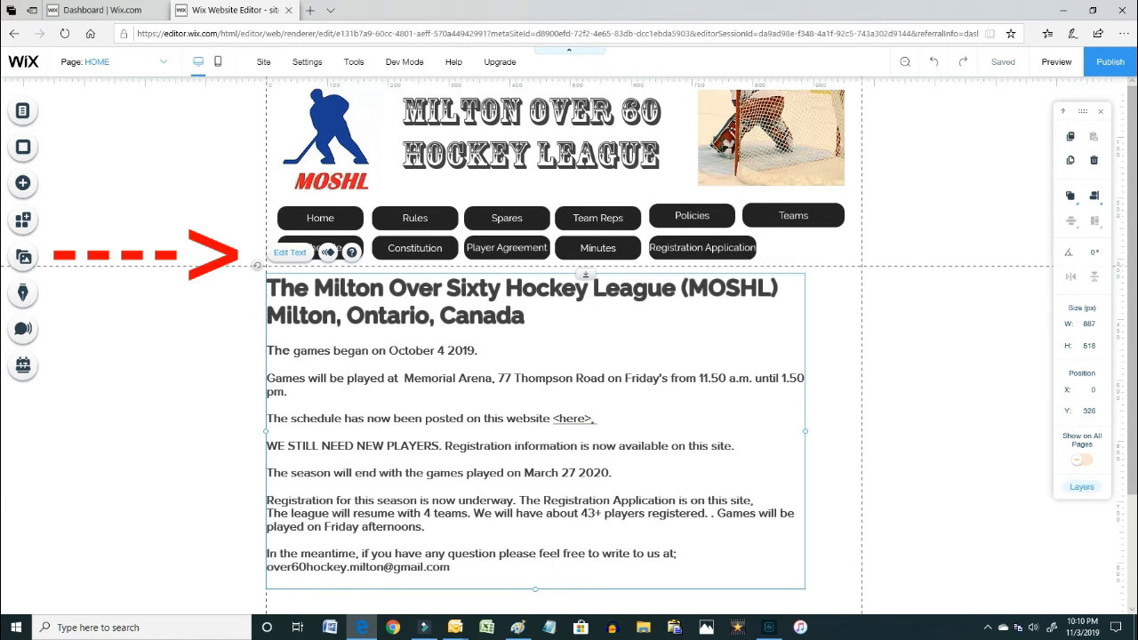
{"action": "left_click", "coordinate": [290, 252]}
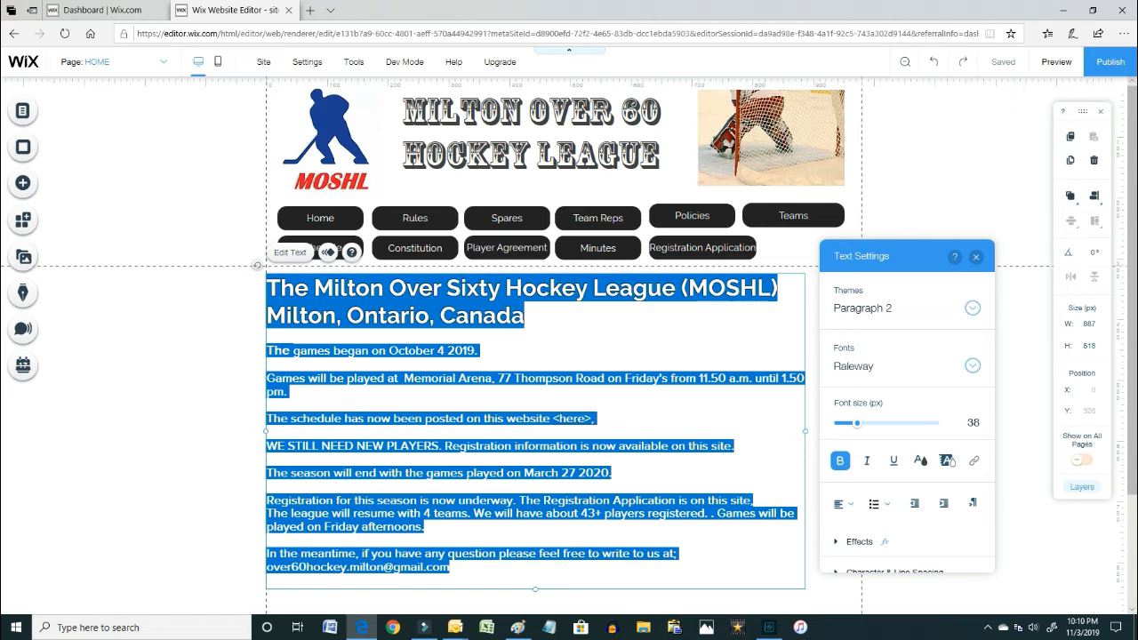
{"action": "left_click", "coordinate": [268, 364]}
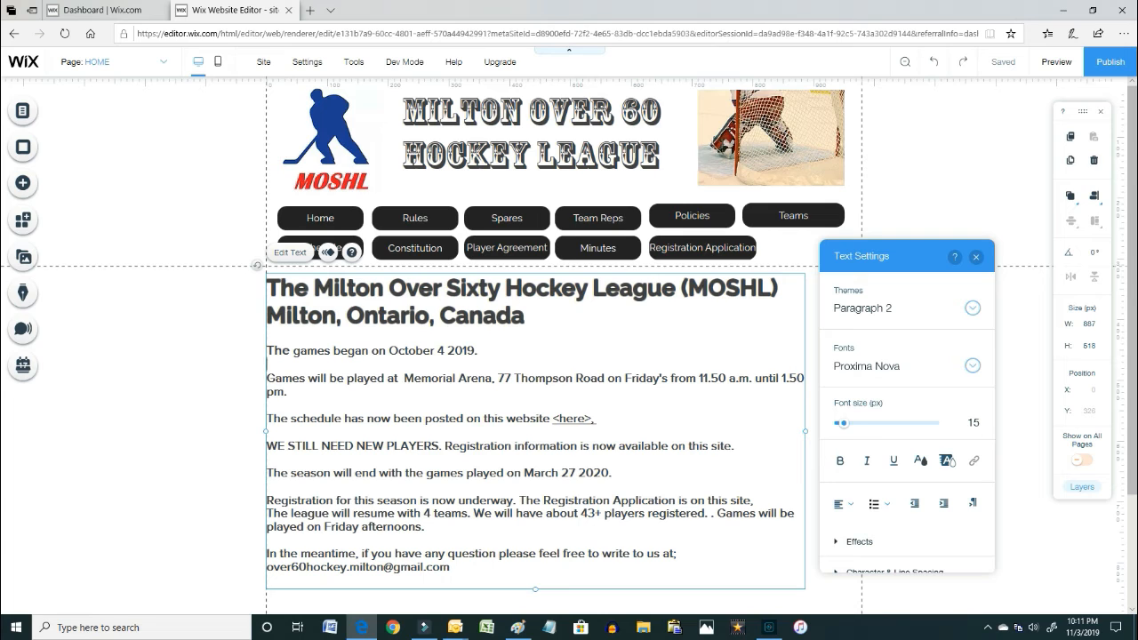
{"action": "key", "text": "Down"}
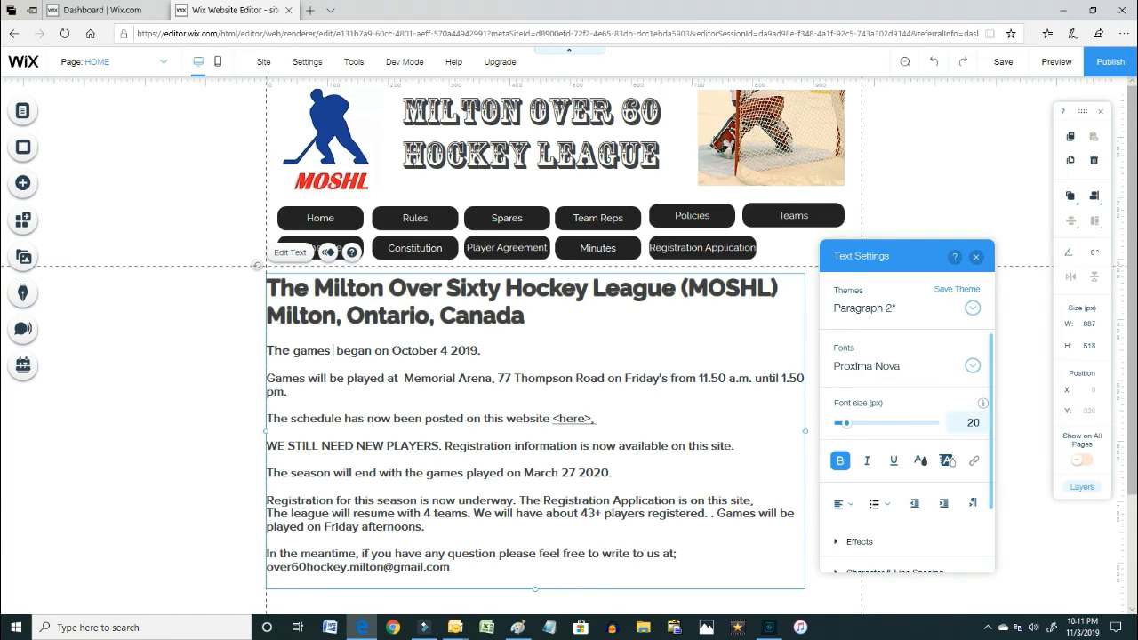
{"action": "key", "text": "BackSpace"}
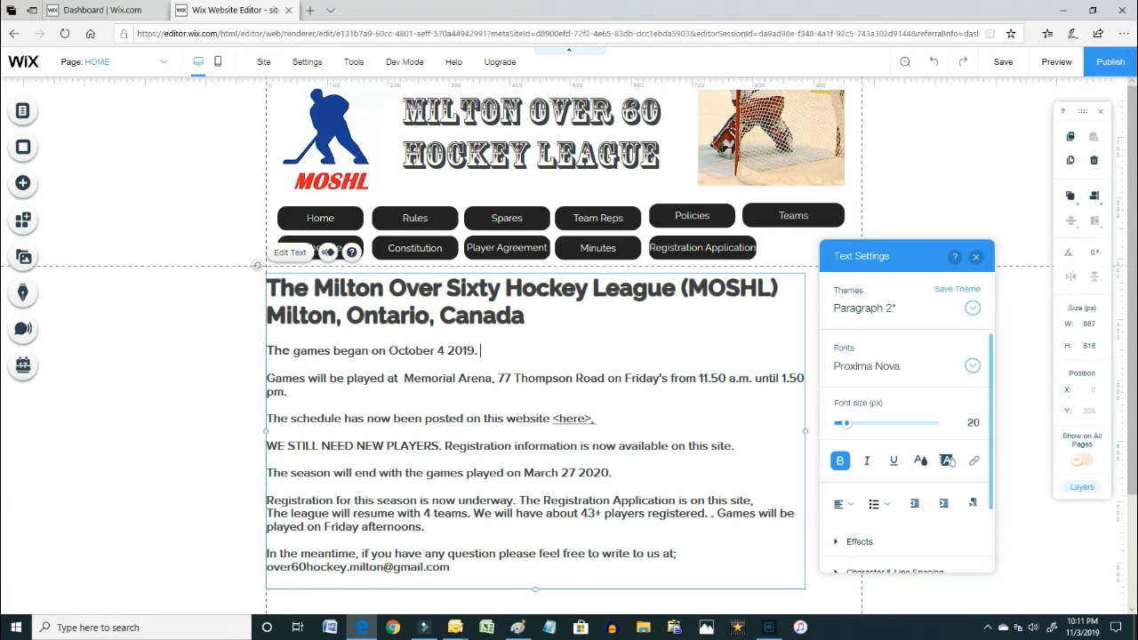
{"action": "key", "text": "BackSpace"}
{"action": "type", "text": "and are continuing"}
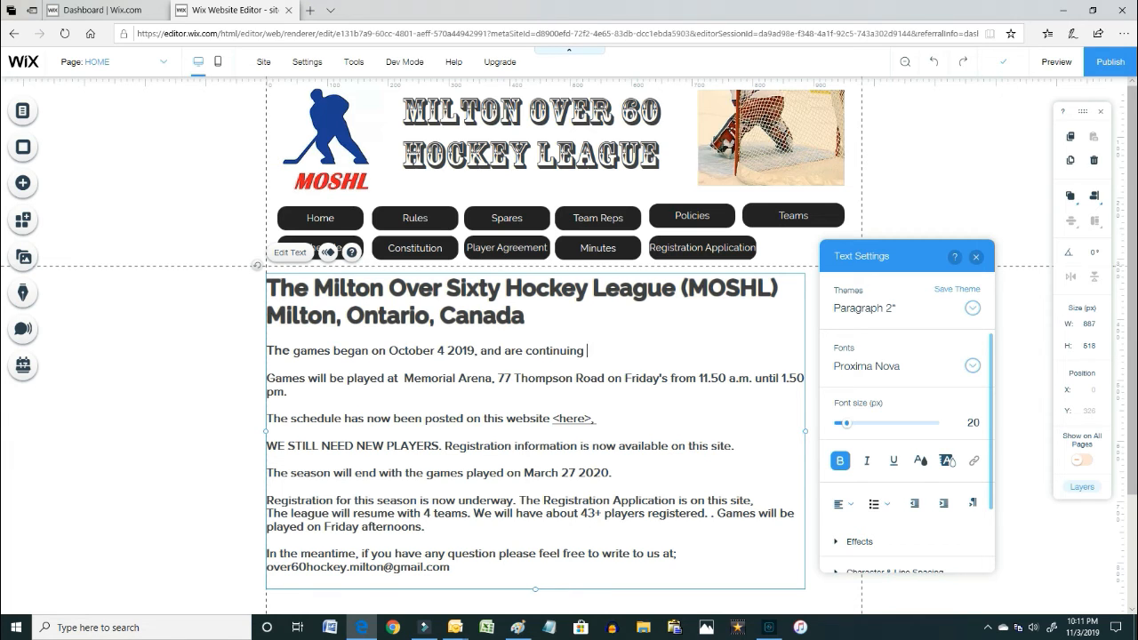
{"action": "type", "text": " until the end of Masr"}
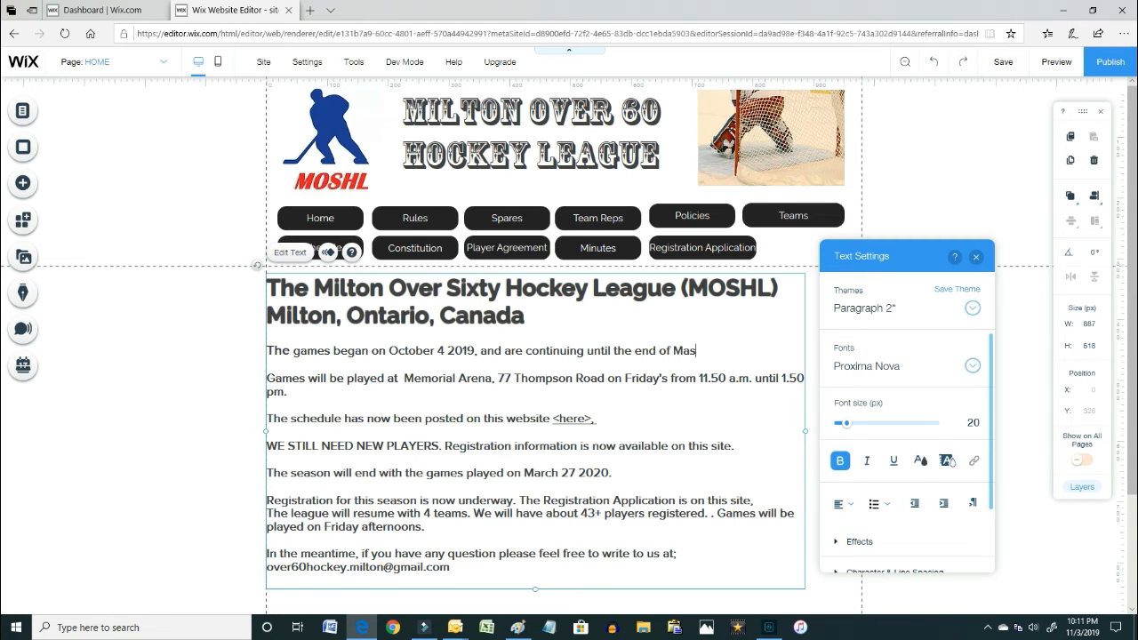
{"action": "key", "text": "BackSpace"}
{"action": "key", "text": "BackSpace"}
{"action": "type", "text": "rch"}
{"action": "left_click", "coordinate": [593, 473]}
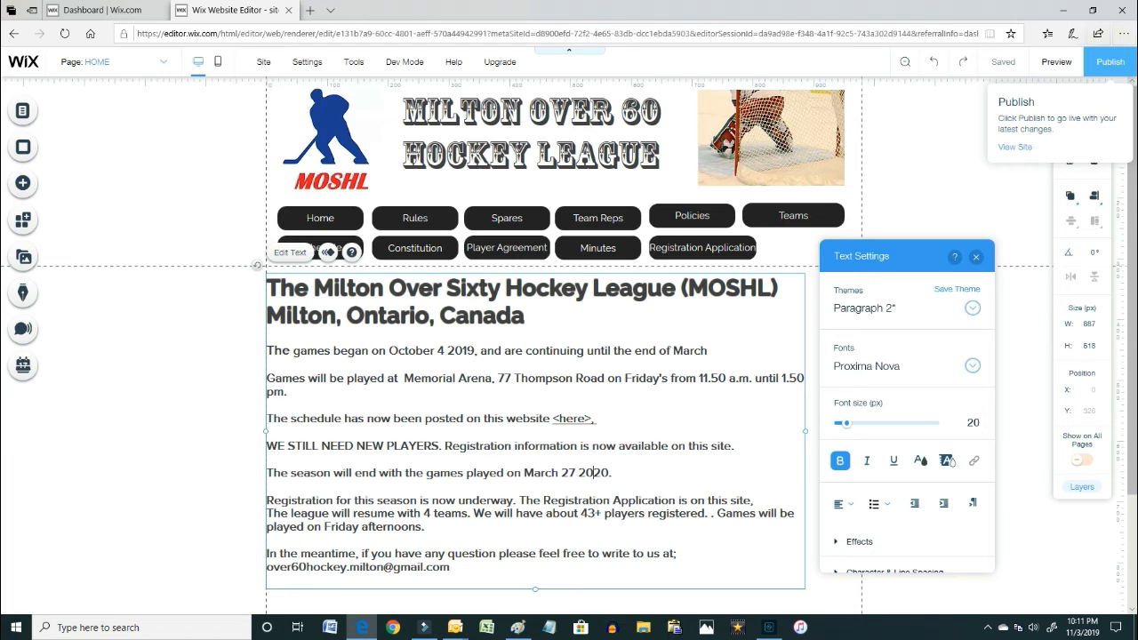
- Publish the updated site and preview its home page before returning to the editor
{"action": "left_click", "coordinate": [1110, 61]}
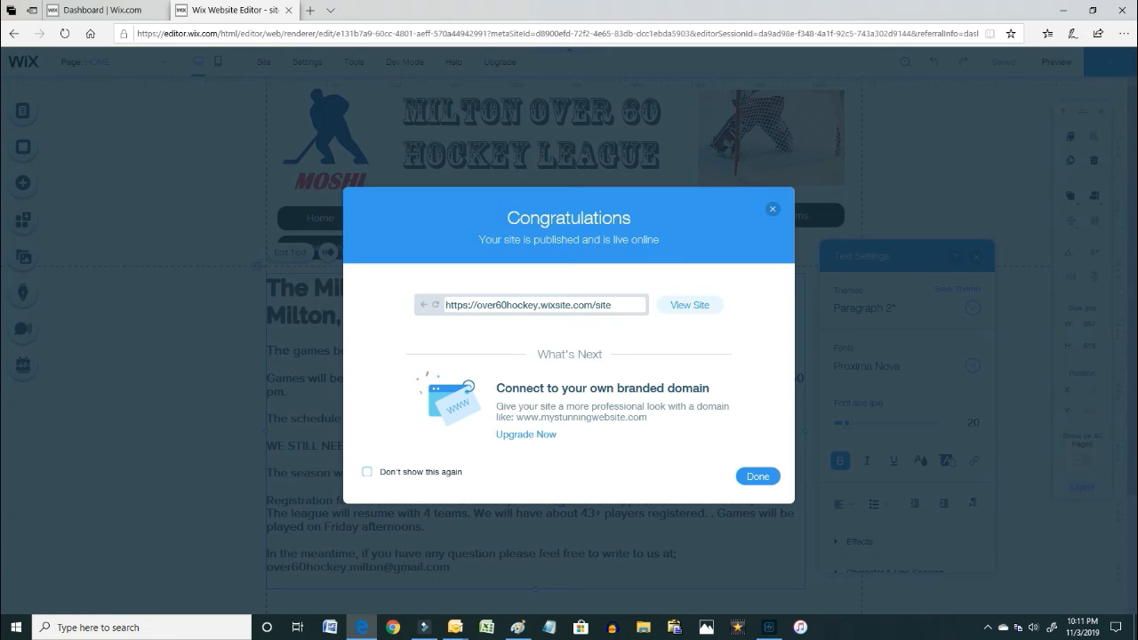
{"action": "left_click", "coordinate": [757, 476]}
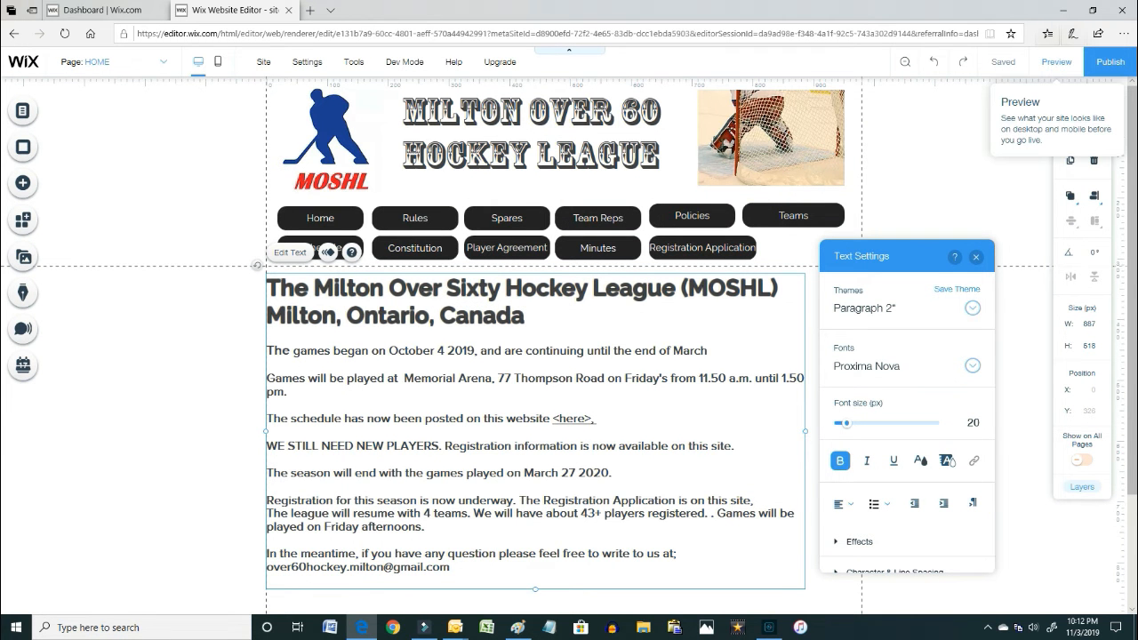
{"action": "left_click", "coordinate": [1056, 61]}
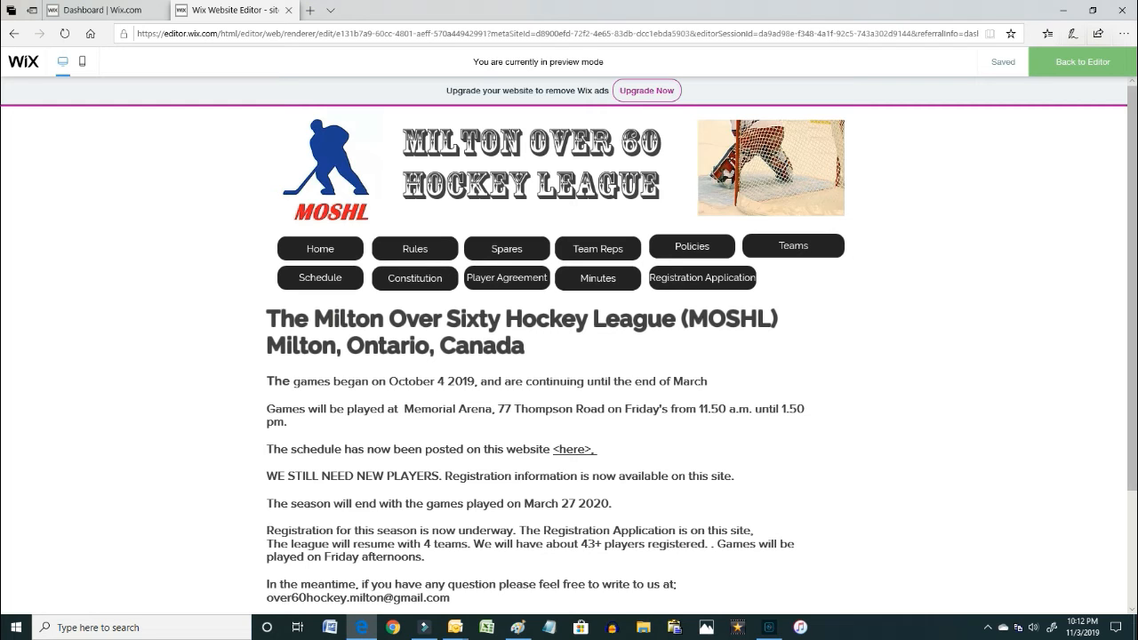
{"action": "left_click", "coordinate": [1083, 62]}
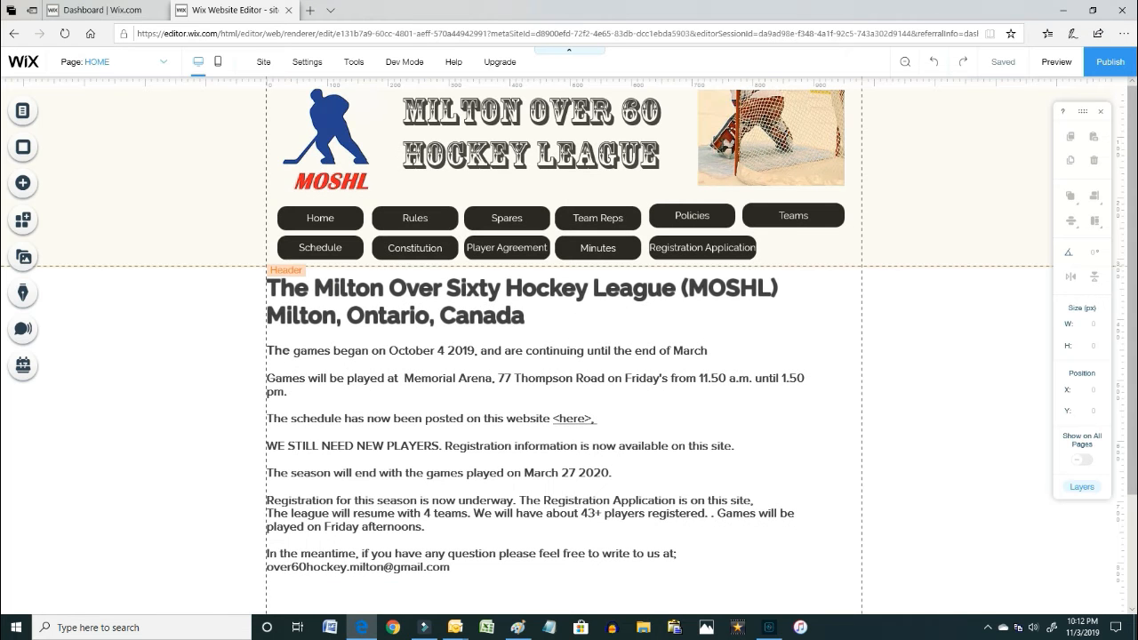